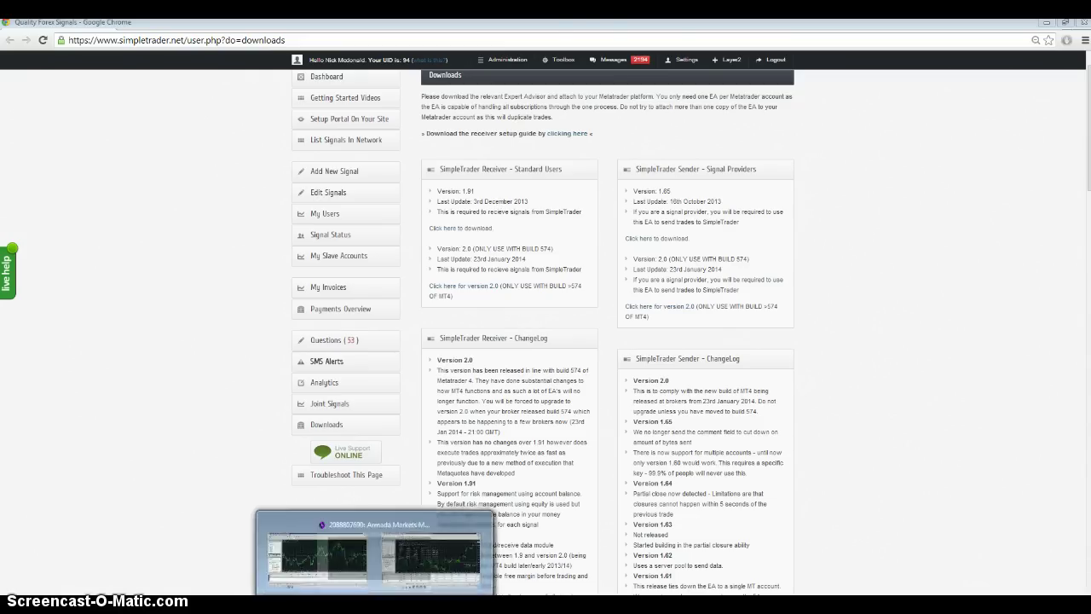
- Bring MT4 forward and check Help > About shows Version 4.00 Build 574, then close it
click(452, 523)
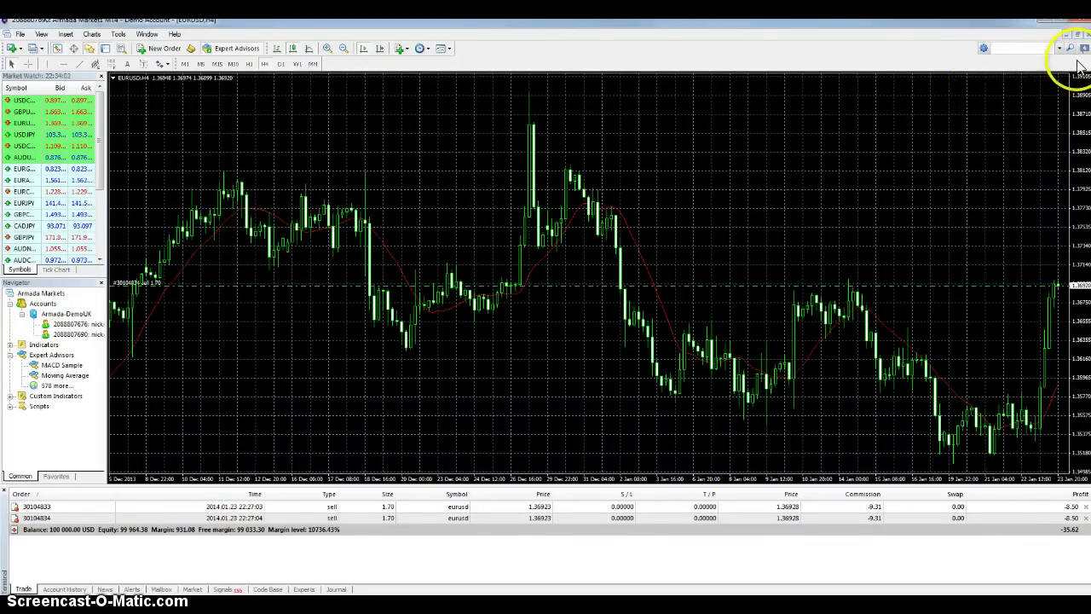
click(175, 34)
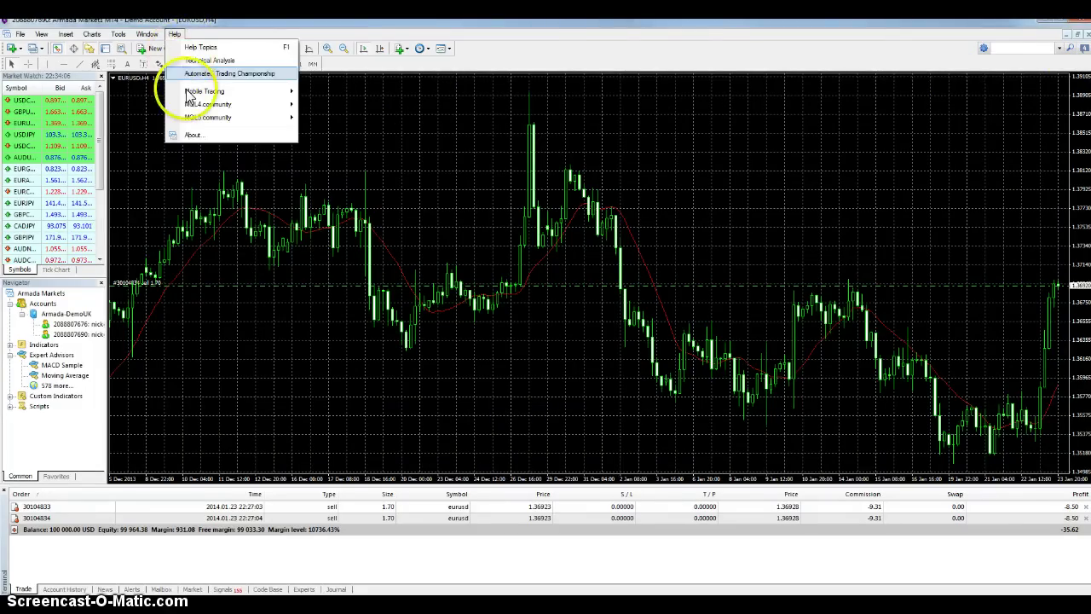
click(191, 135)
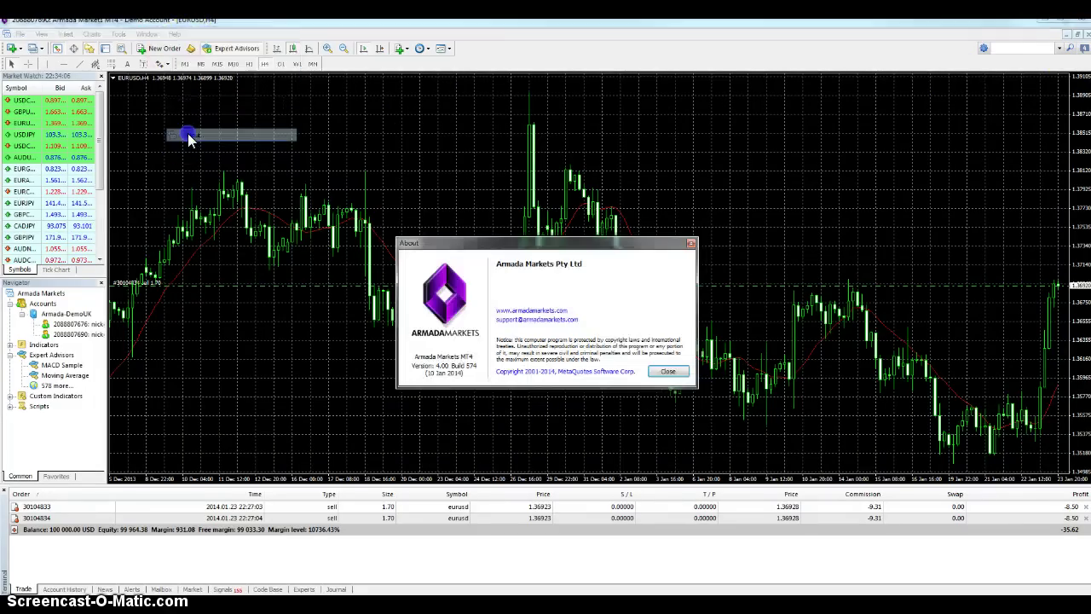
click(669, 372)
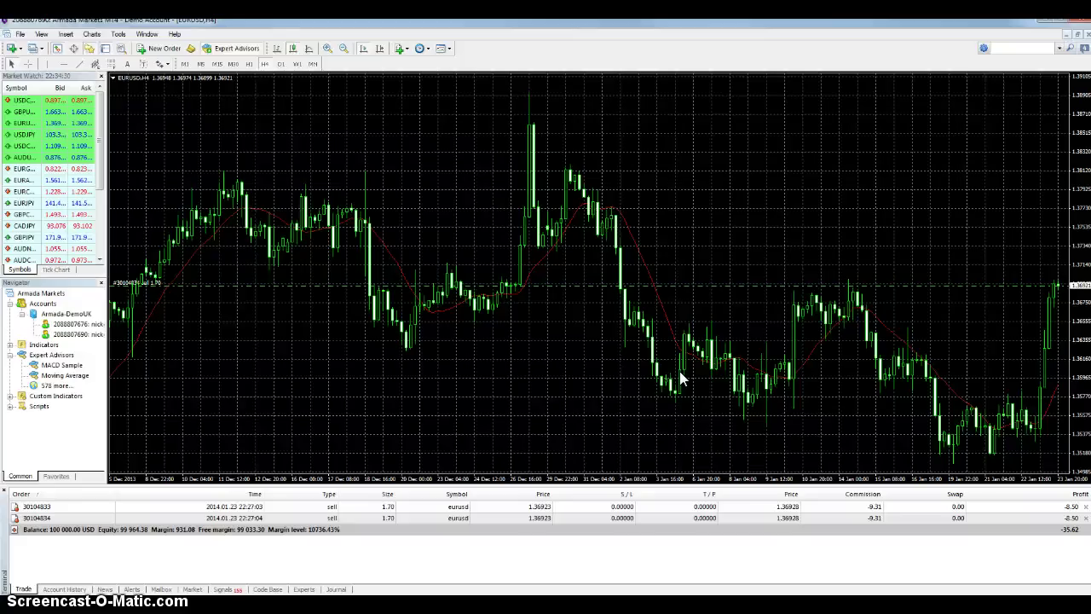
- Inspect the two open sell trades on the EURUSD chart
click(662, 362)
click(662, 362)
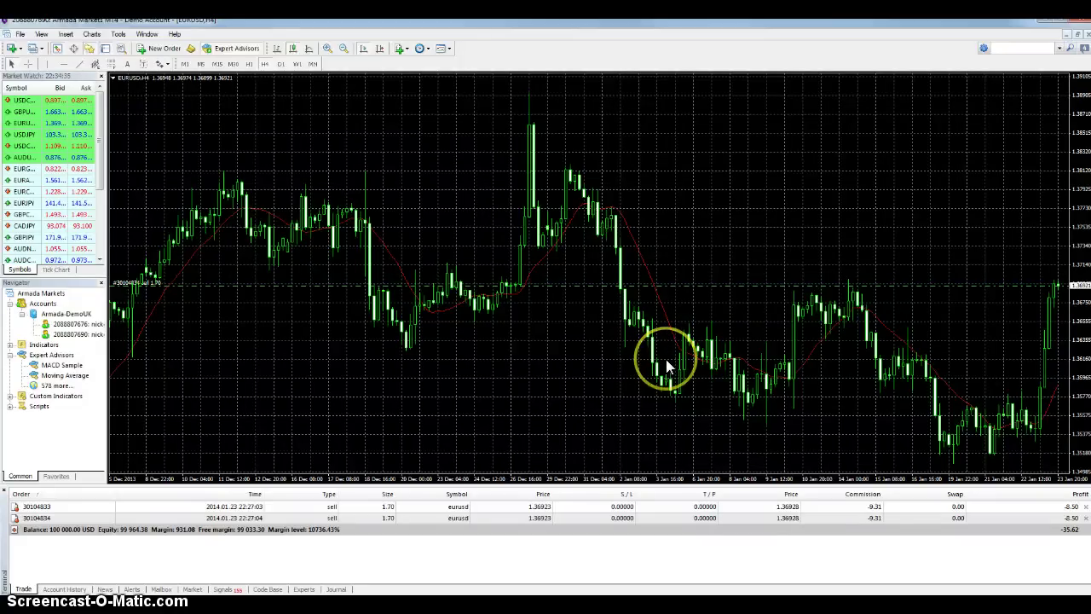
click(405, 515)
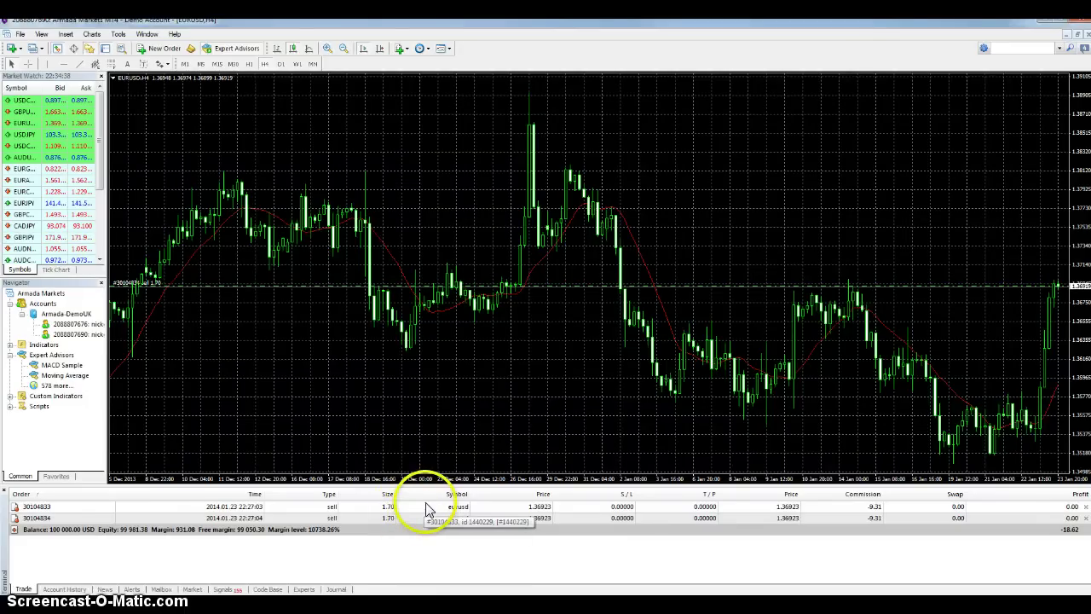
click(429, 508)
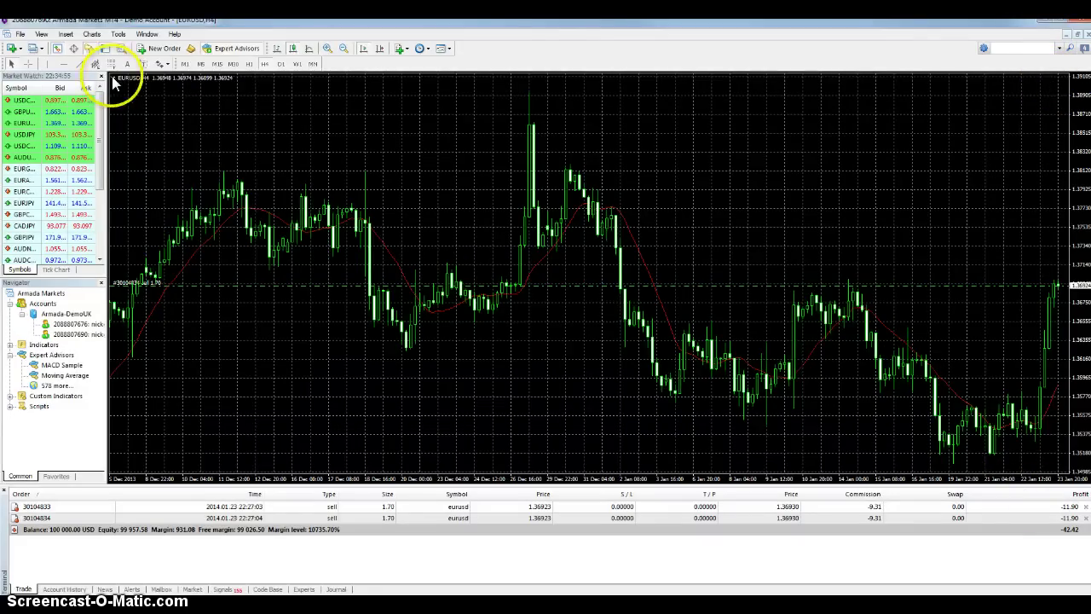
- Open the terminal's data folder from the File menu and centre its window
click(20, 35)
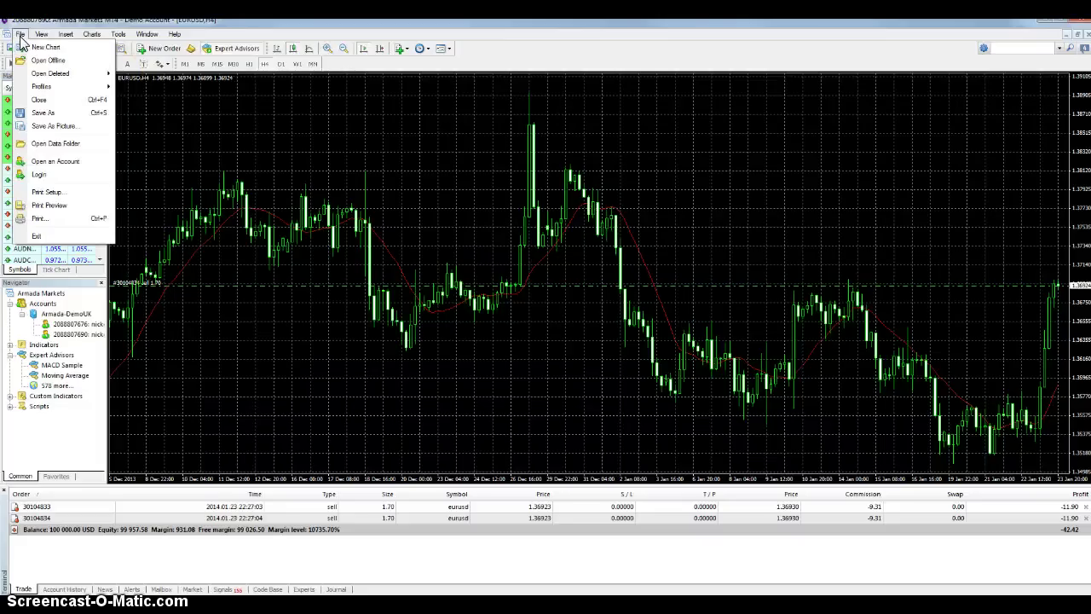
click(42, 146)
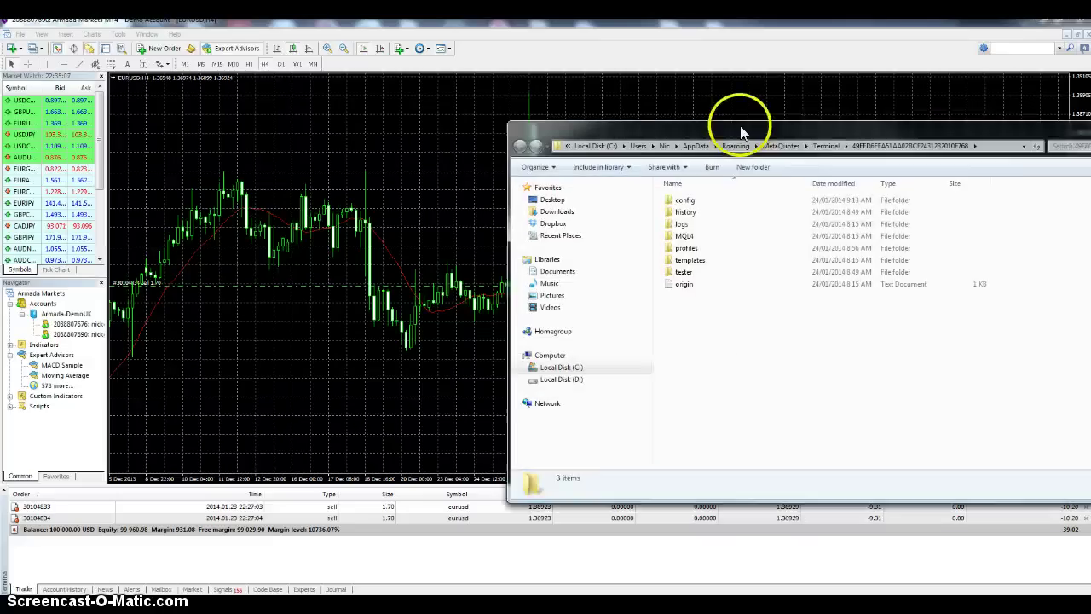
drag(738, 117, 493, 113)
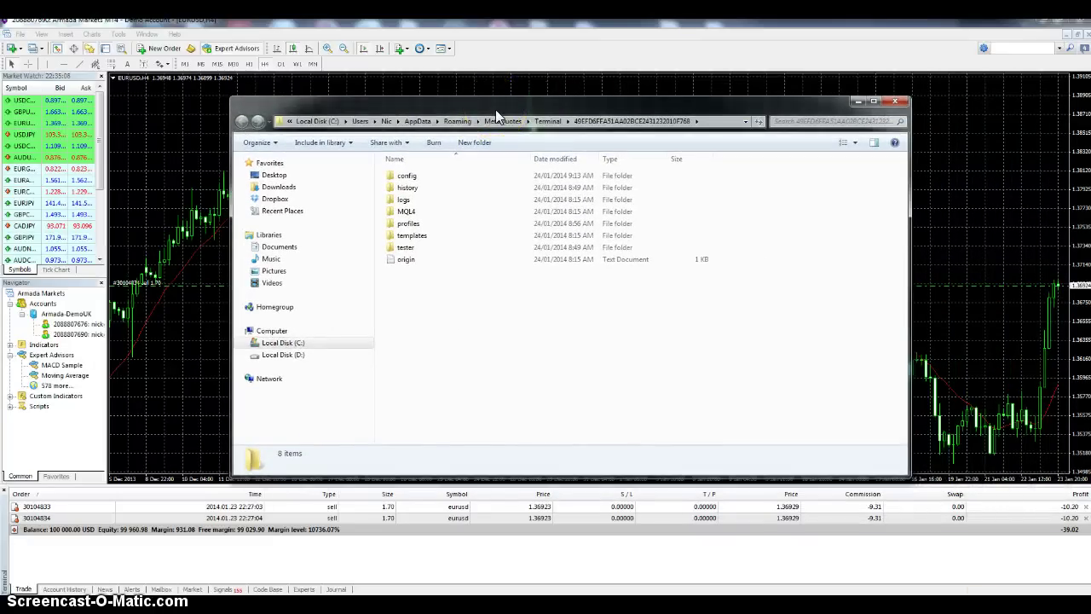
- Go into the MQL4 folder, then into its Experts subfolder
click(433, 198)
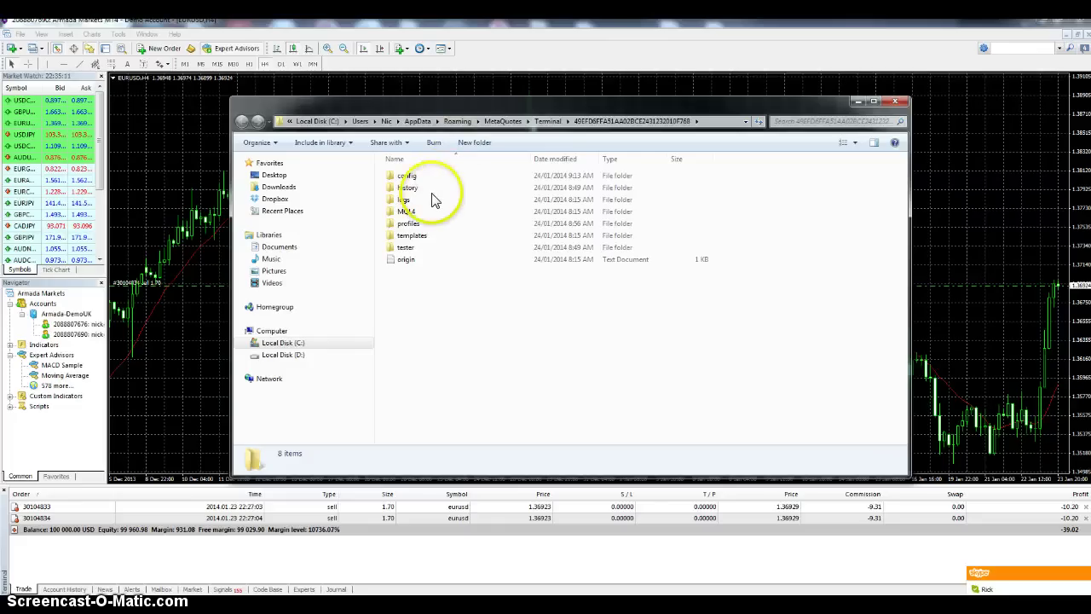
mouse_move(417, 217)
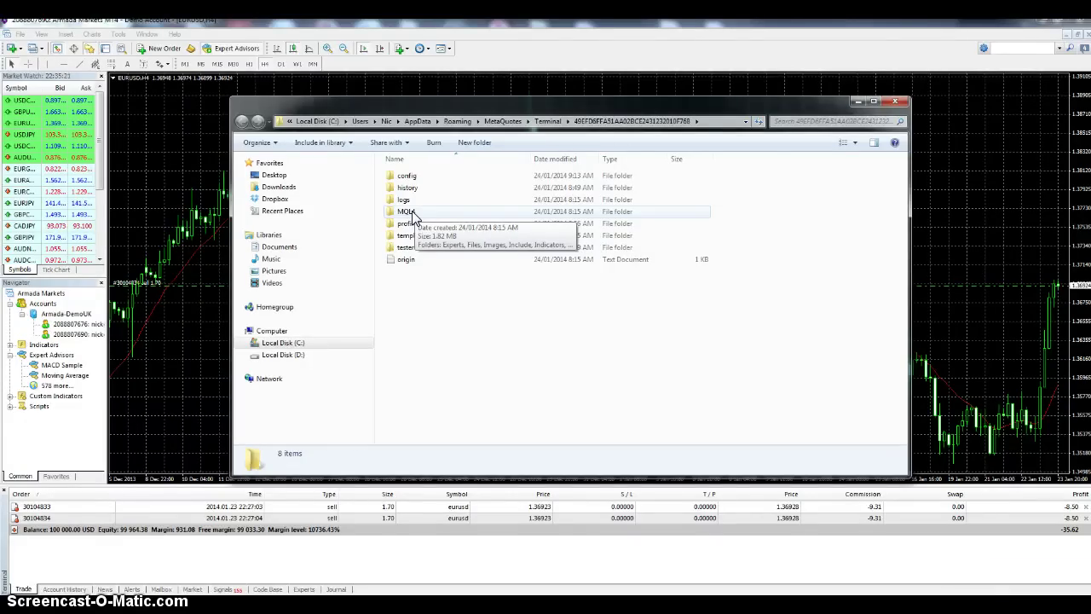
double_click(416, 217)
click(409, 176)
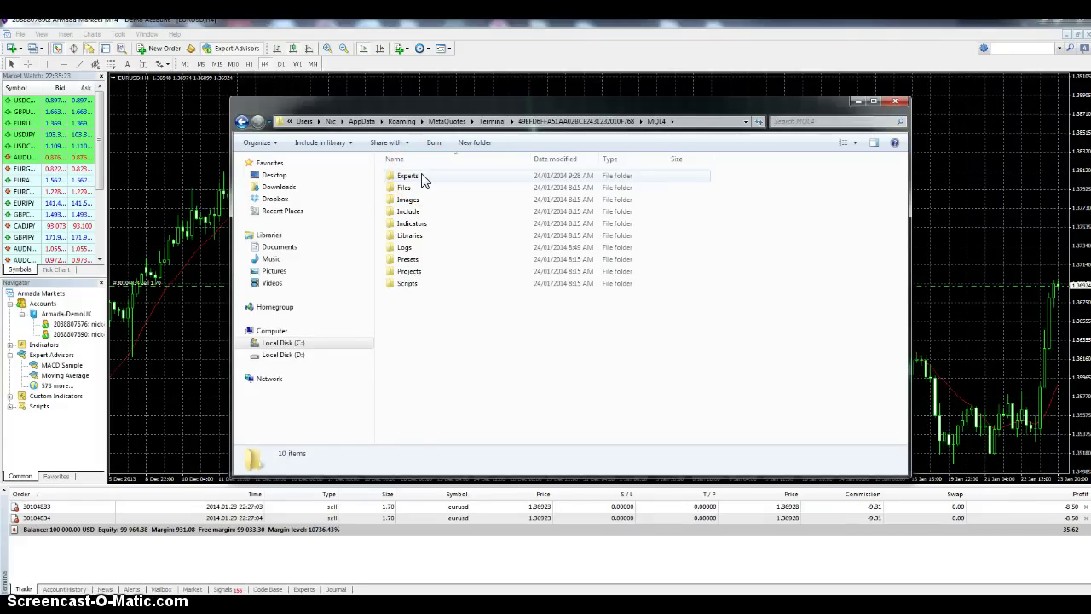
double_click(424, 179)
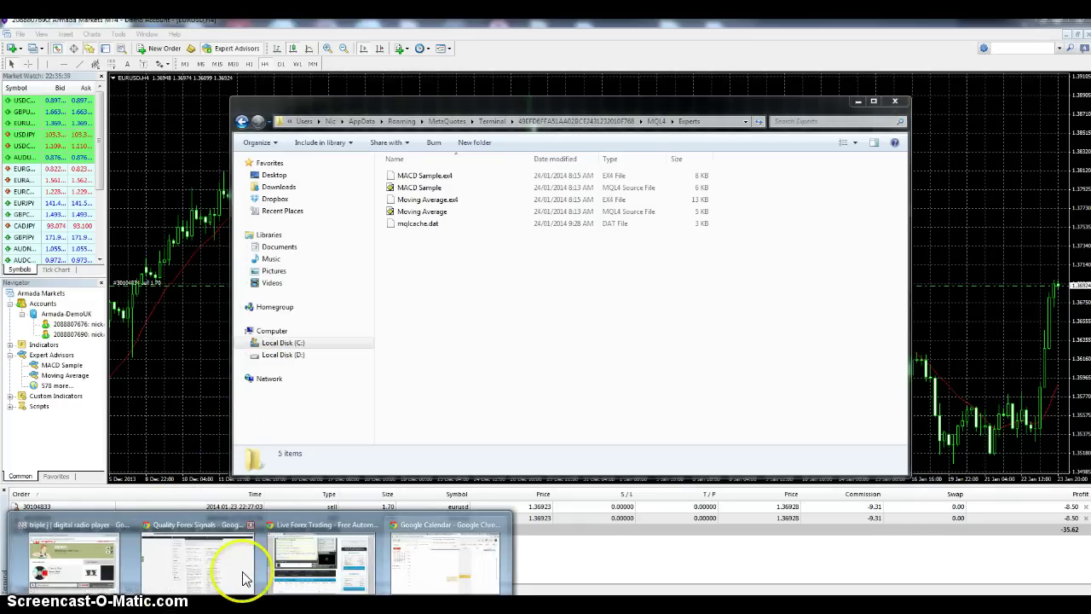
- Show the downloaded SimpleTrader-V2.0 archive window alongside the Experts folder window
click(246, 562)
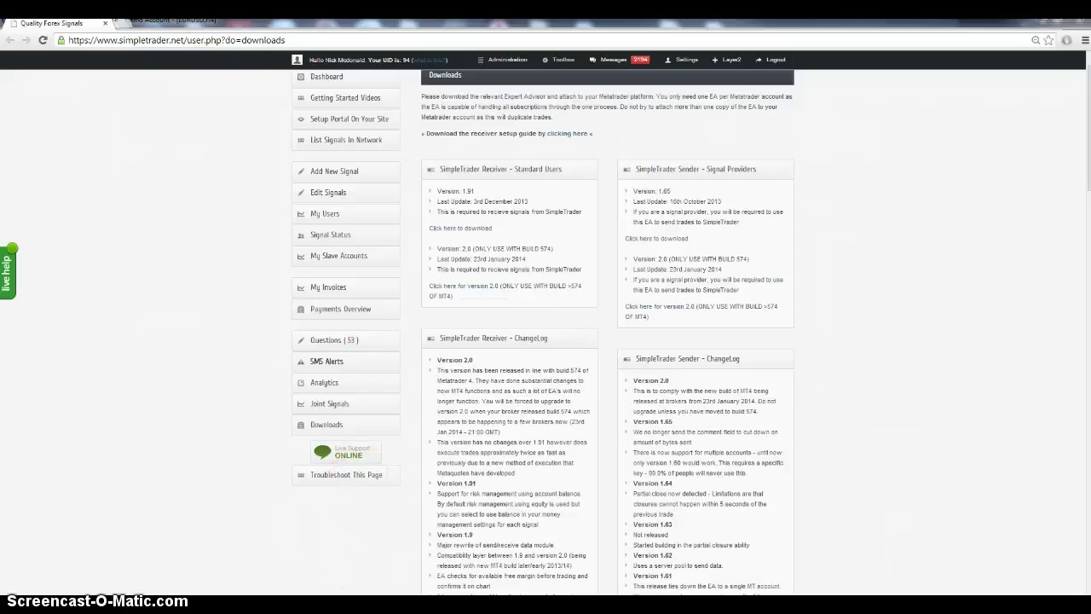
mouse_move(198, 613)
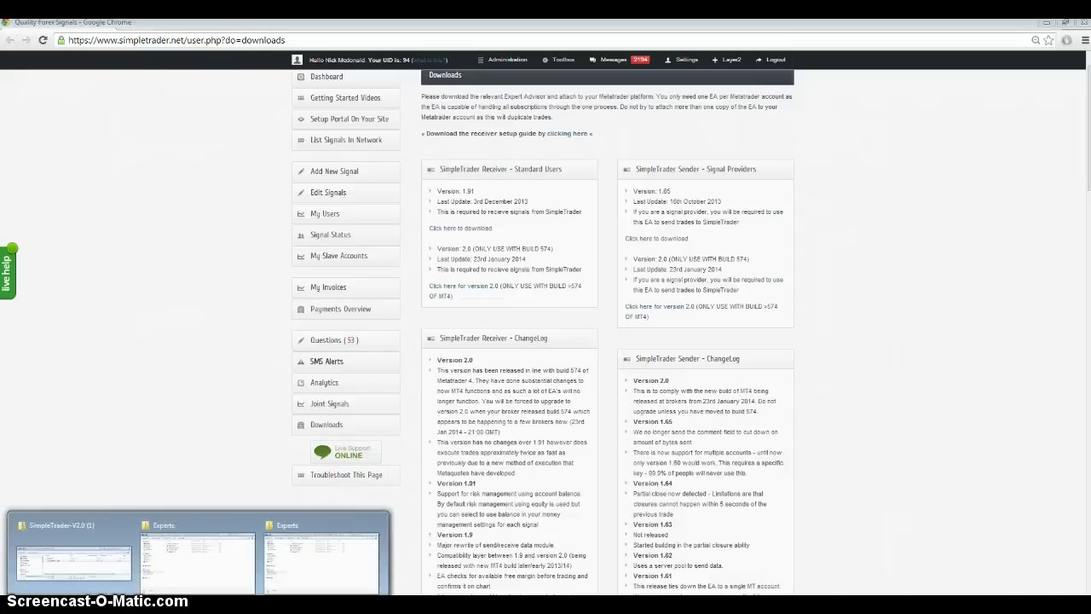
click(85, 588)
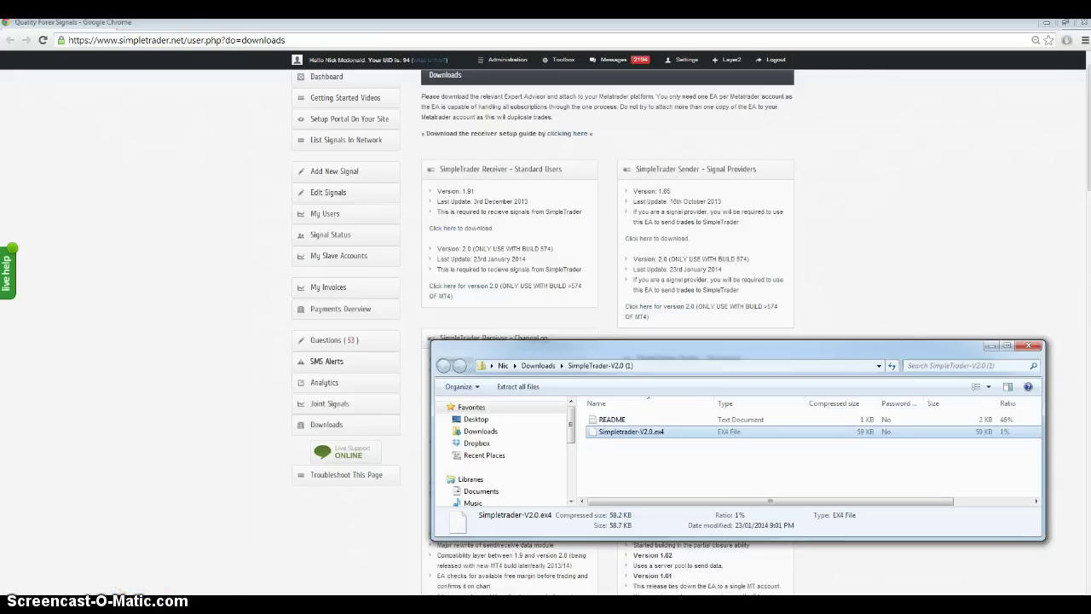
mouse_move(339, 612)
click(341, 537)
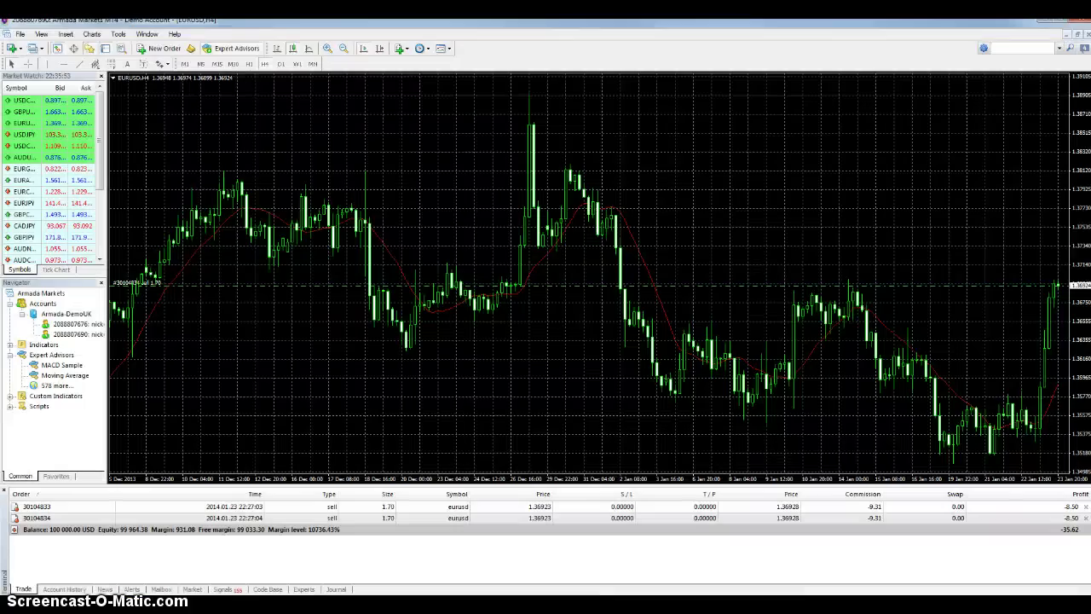
mouse_move(260, 596)
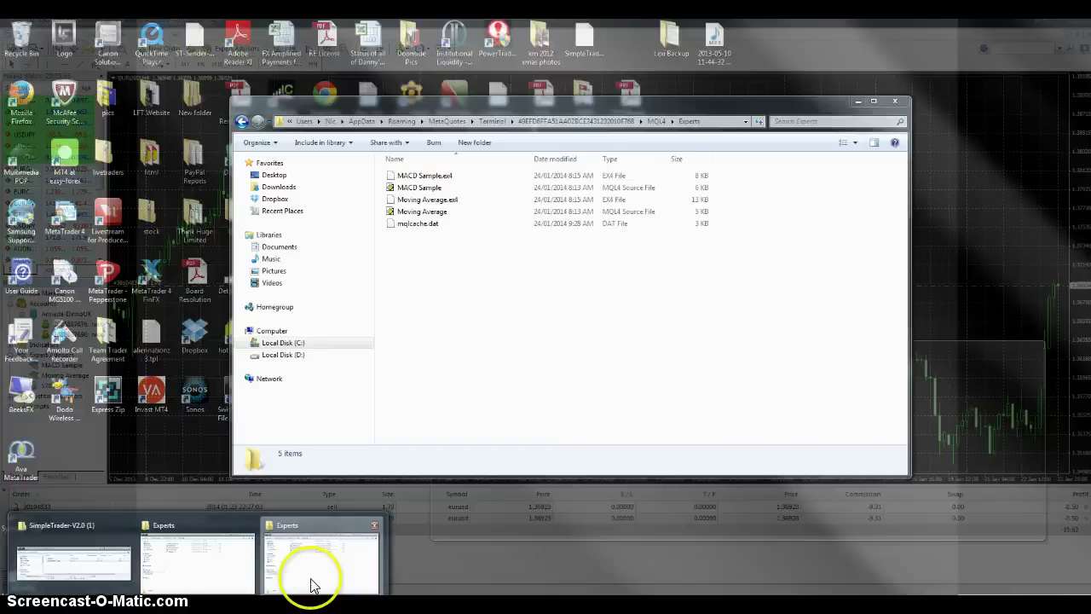
click(309, 575)
- Drag Simpletrader-V2.0.ex4 from the archive into the Experts folder, then close both Explorer windows
mouse_move(146, 610)
click(74, 562)
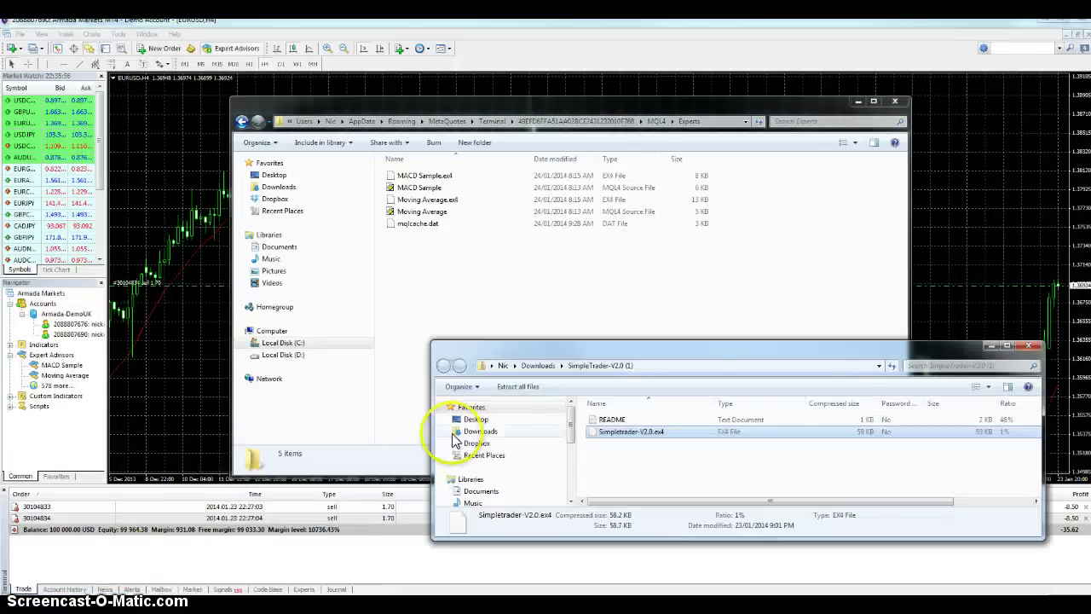
drag(517, 111, 438, 90)
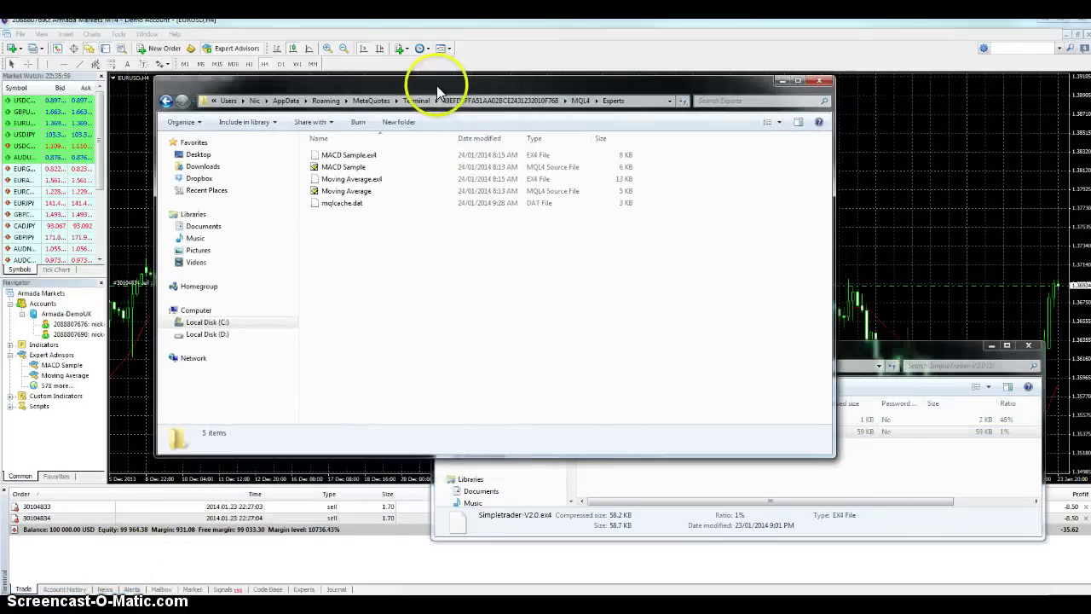
click(852, 456)
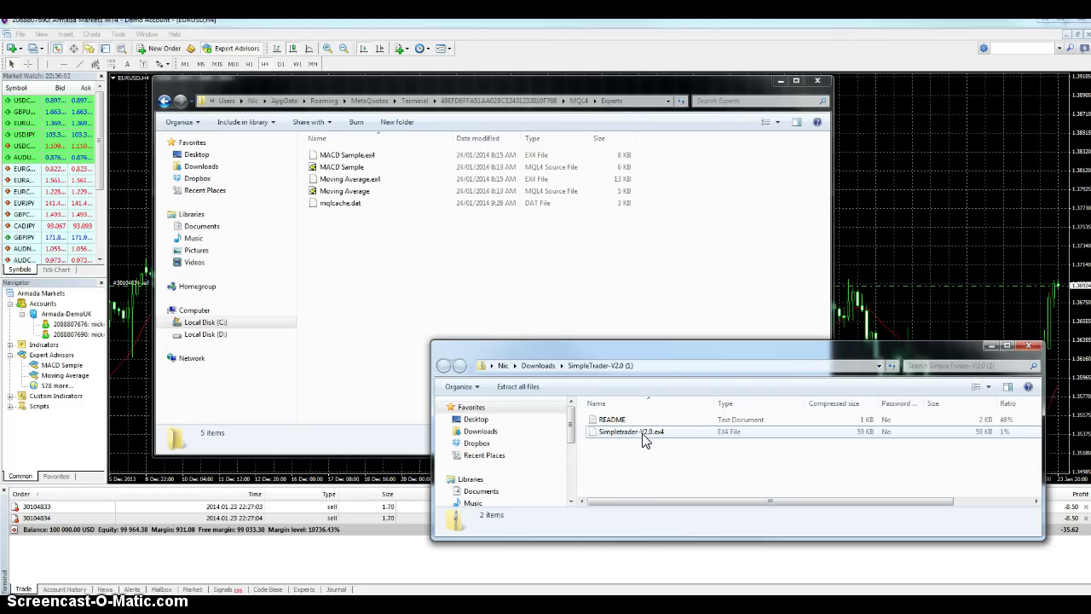
drag(643, 438, 360, 251)
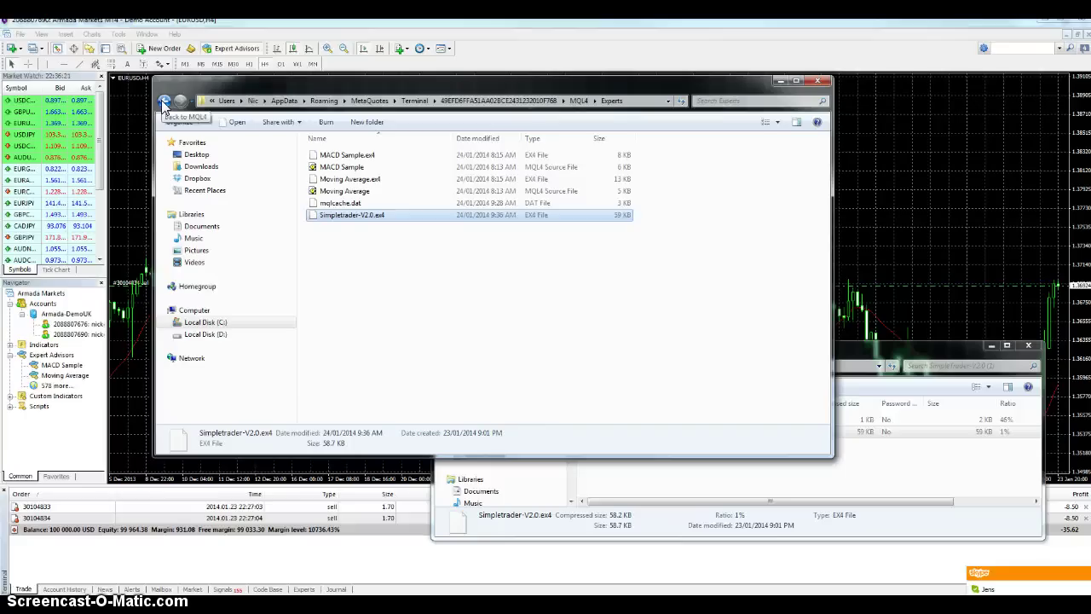
click(818, 81)
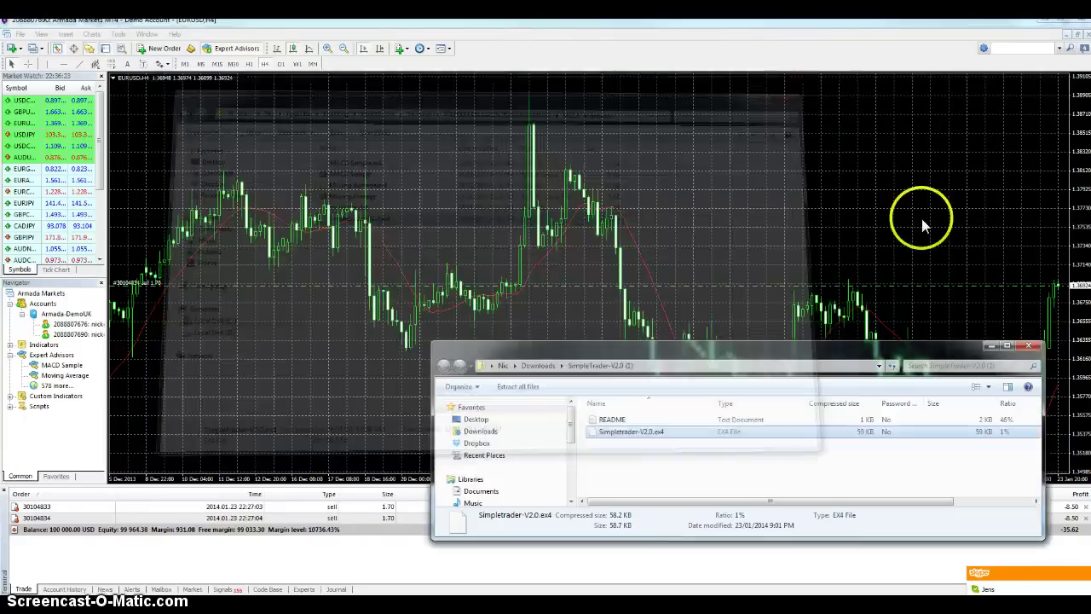
click(1031, 348)
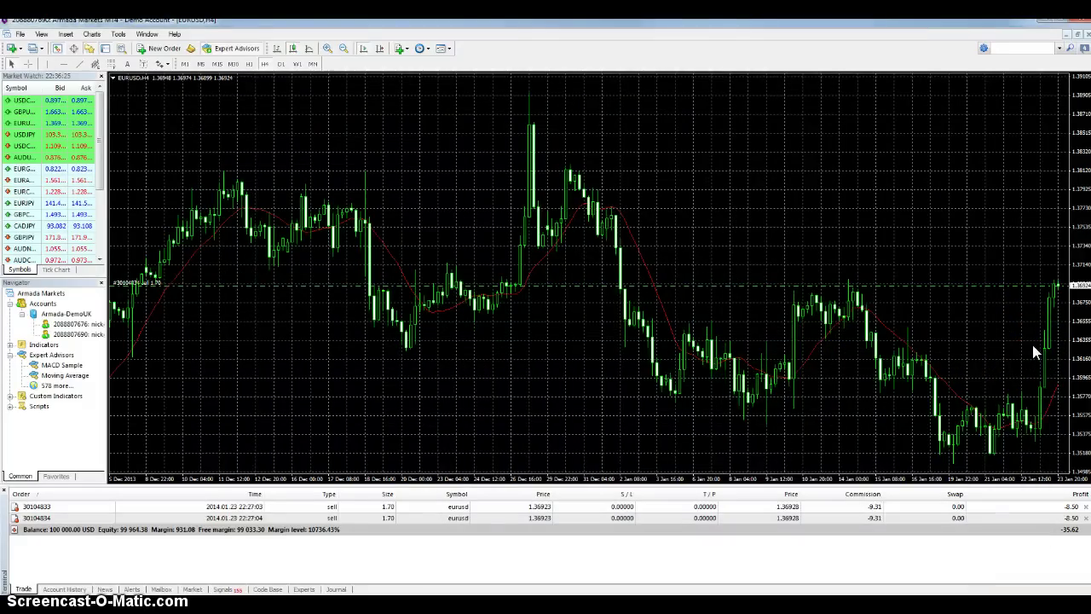
- Minimize MT4 and relaunch the Armada Markets MetaTrader 4 terminal from the Start menu
click(1076, 25)
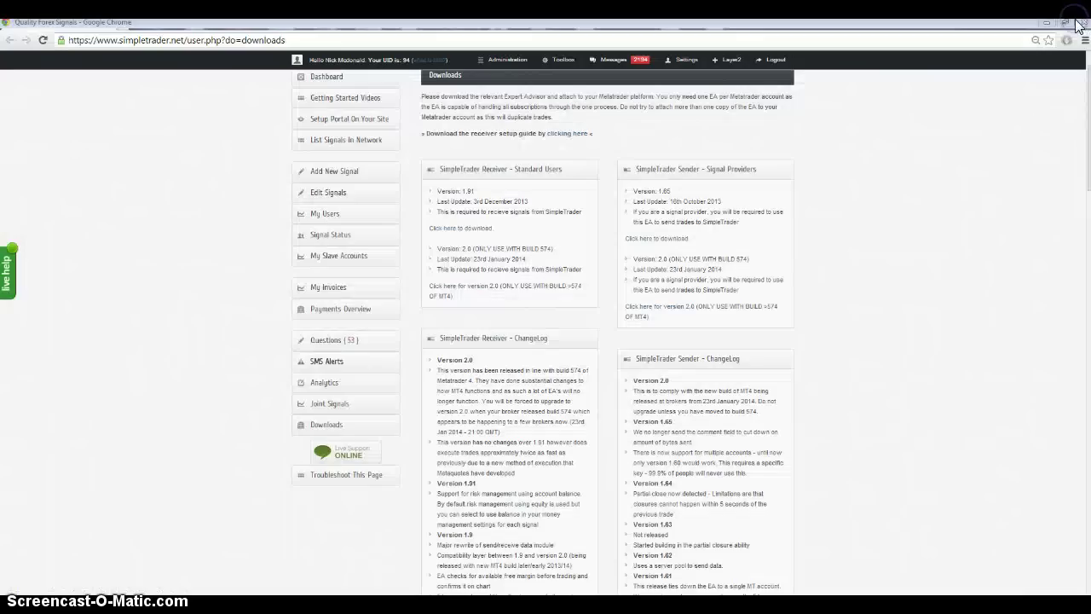
click(39, 605)
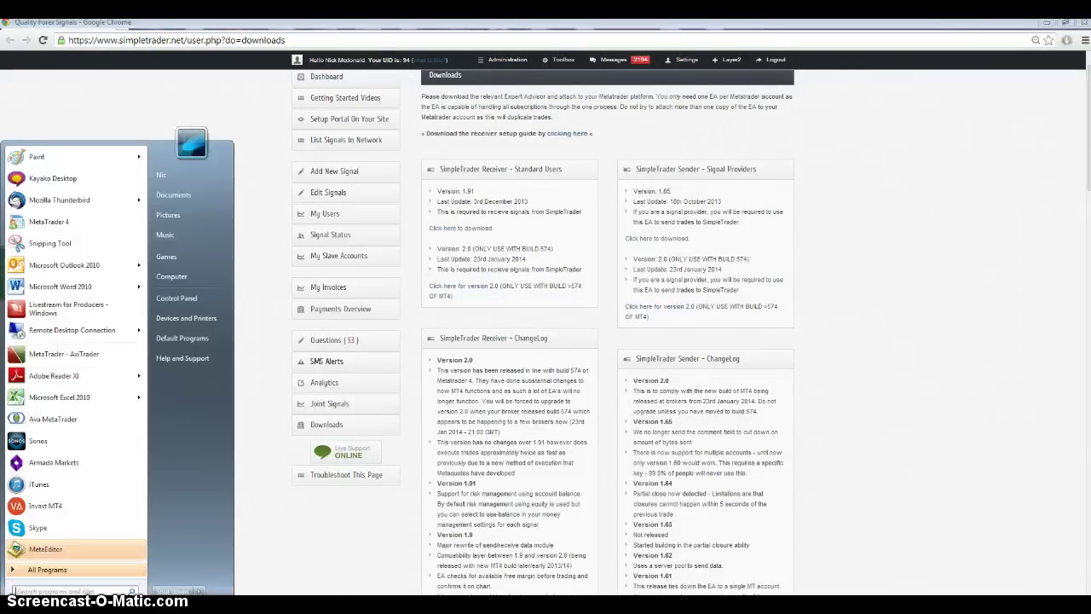
click(65, 467)
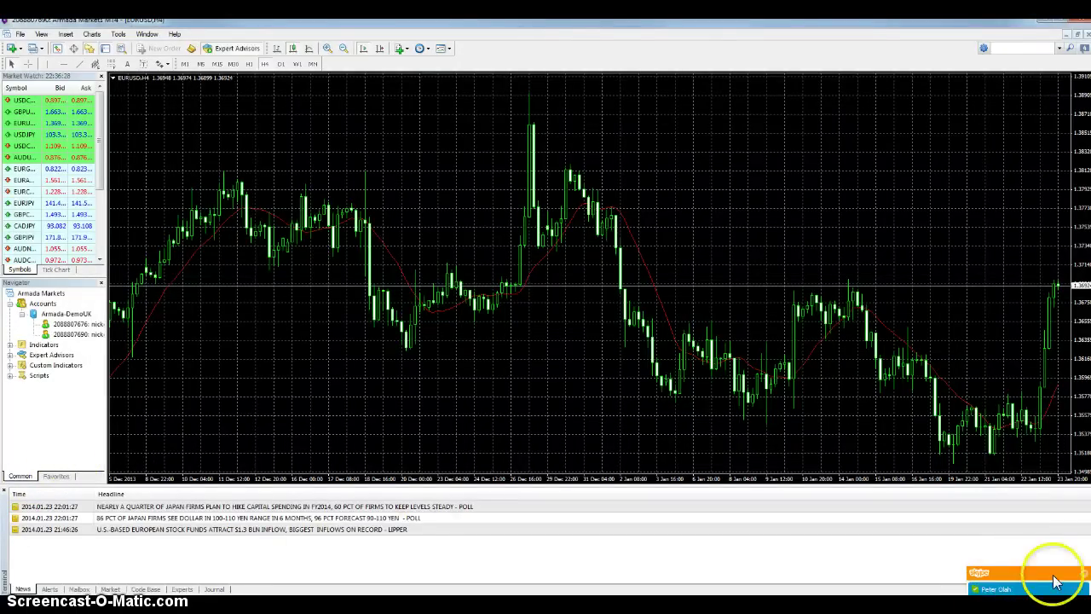
- Dismiss the Skype popup and refresh the Navigator so Simpletrader-V2.0 appears under Expert Advisors
click(1084, 574)
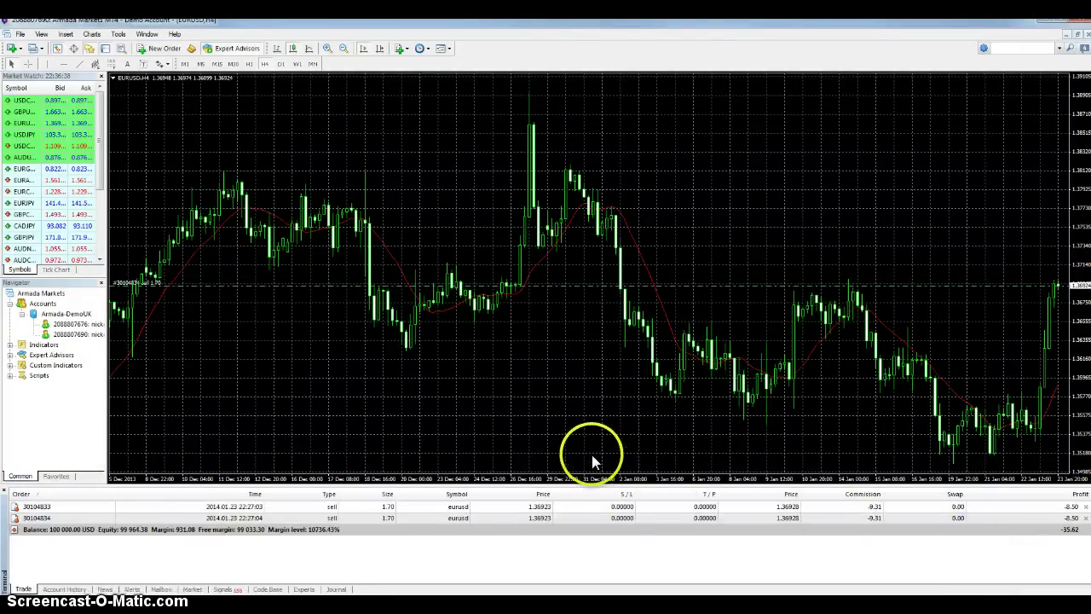
click(10, 355)
click(25, 422)
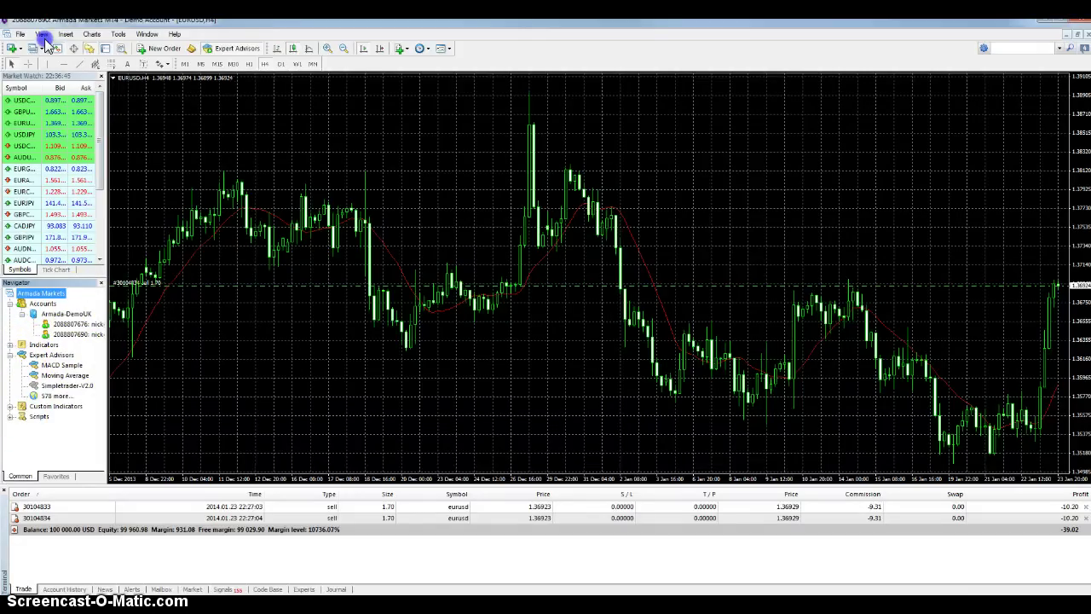
click(42, 34)
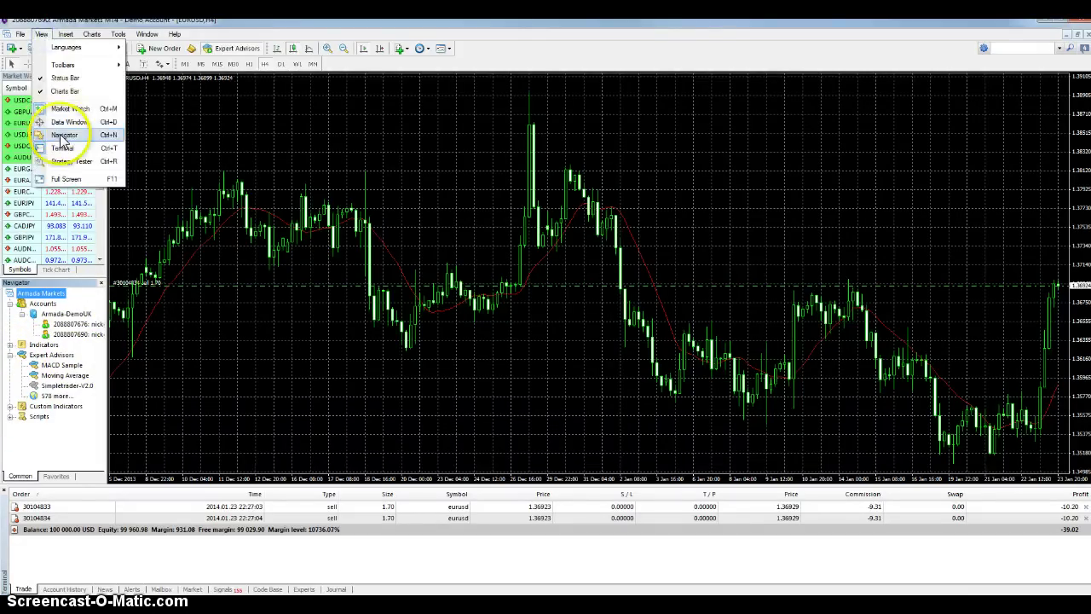
click(60, 140)
click(42, 34)
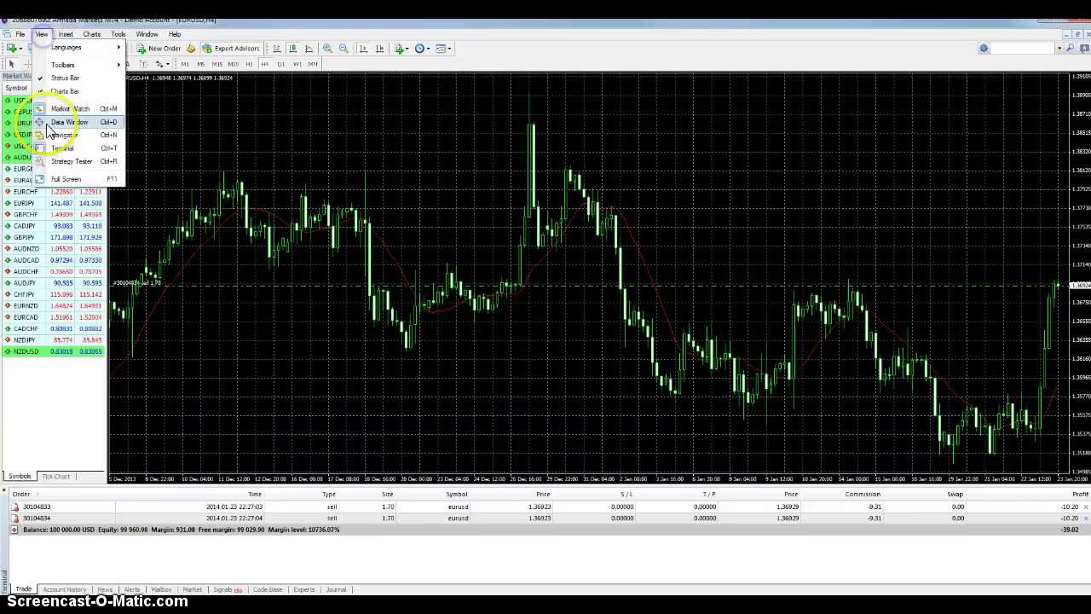
click(61, 136)
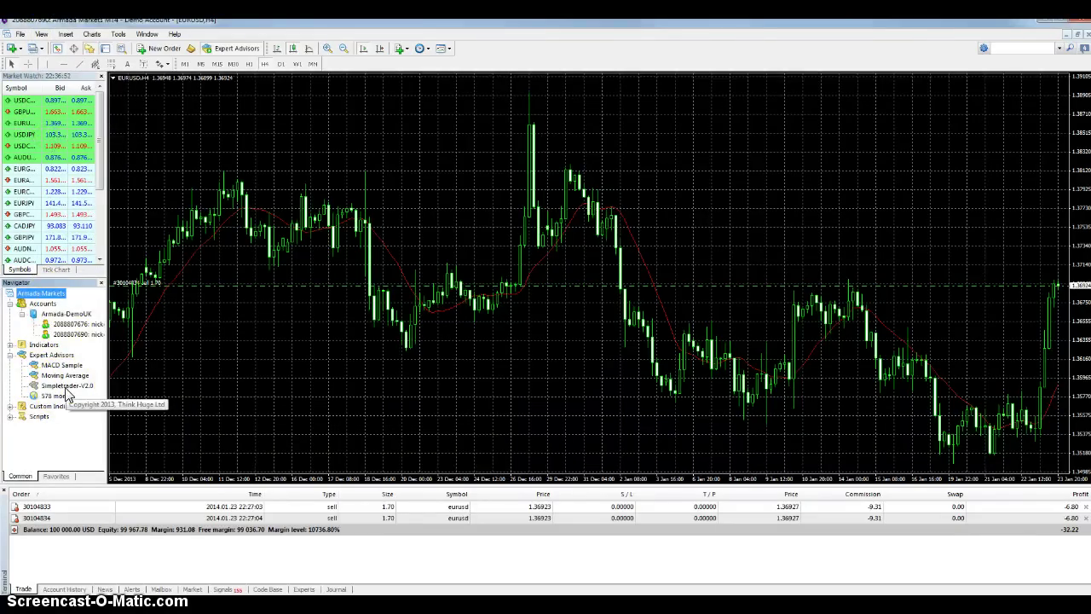
- Drop Simpletrader-V2.0 on the EURUSD chart, allowing live trading, DLL imports and external expert imports
drag(62, 386, 345, 351)
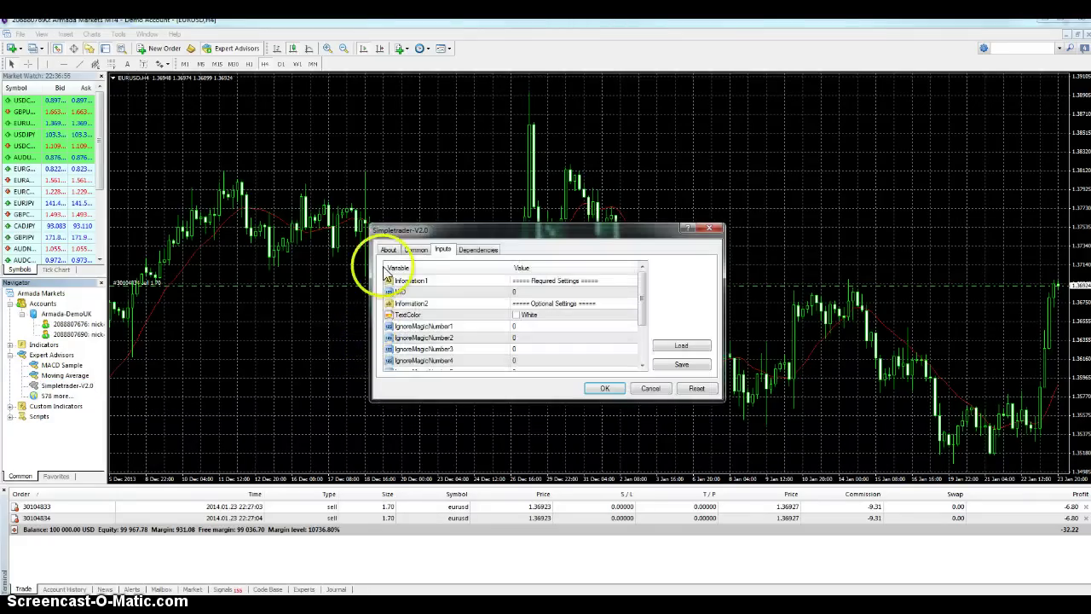
click(417, 252)
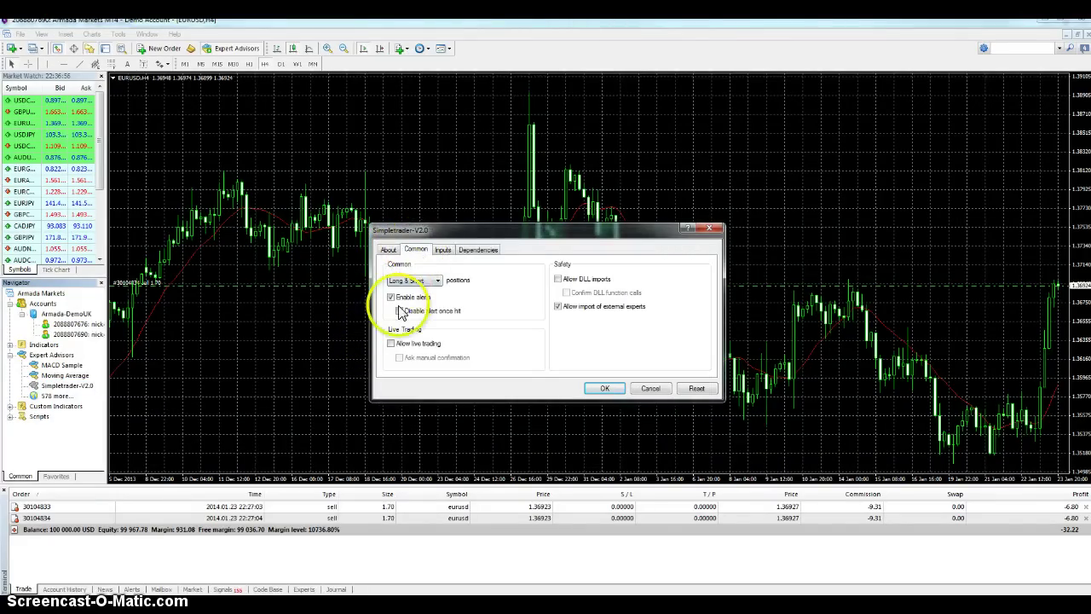
click(391, 344)
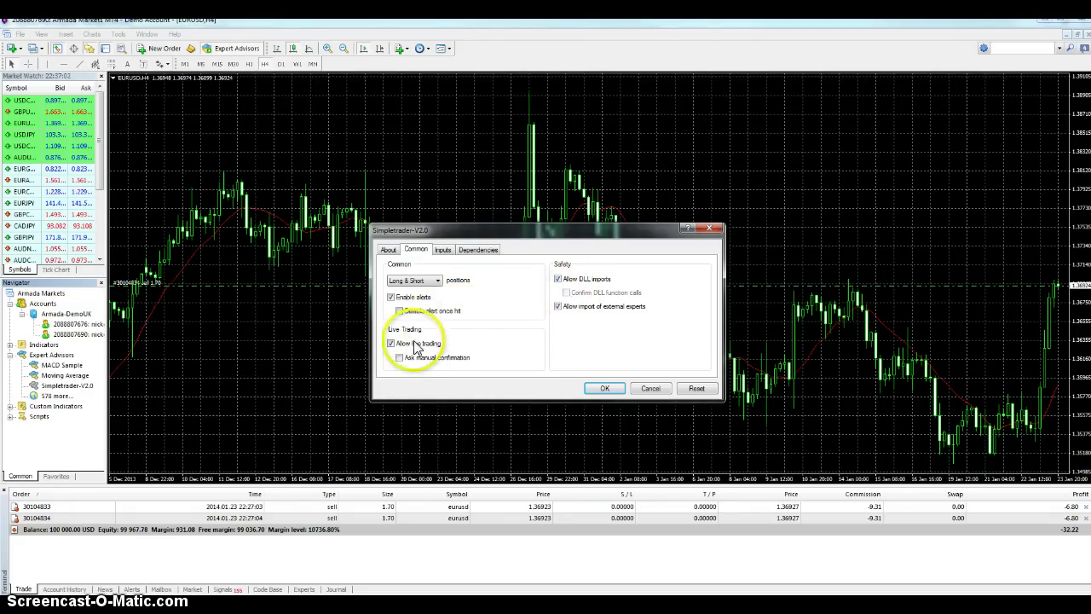
click(558, 307)
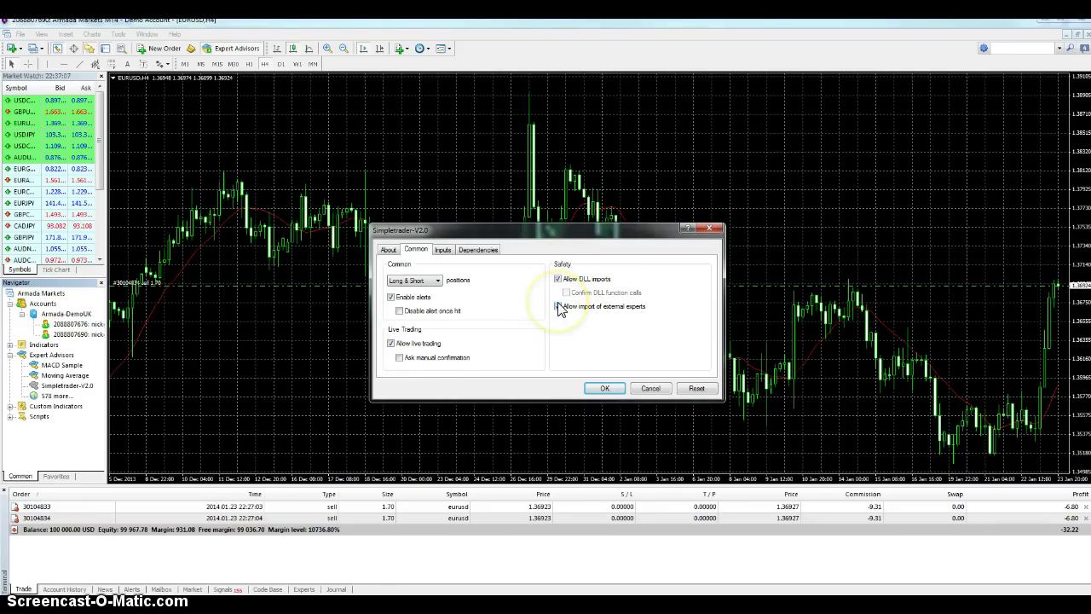
click(560, 306)
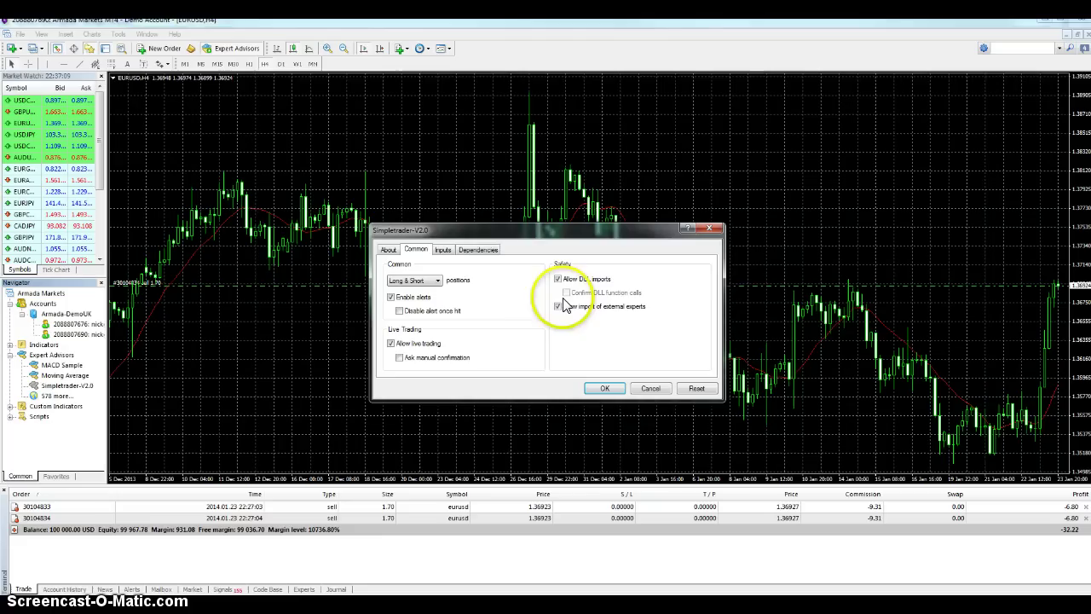
- Enter the SimpleTrader user ID from the downloads page as the UID input and confirm the advisor
click(444, 250)
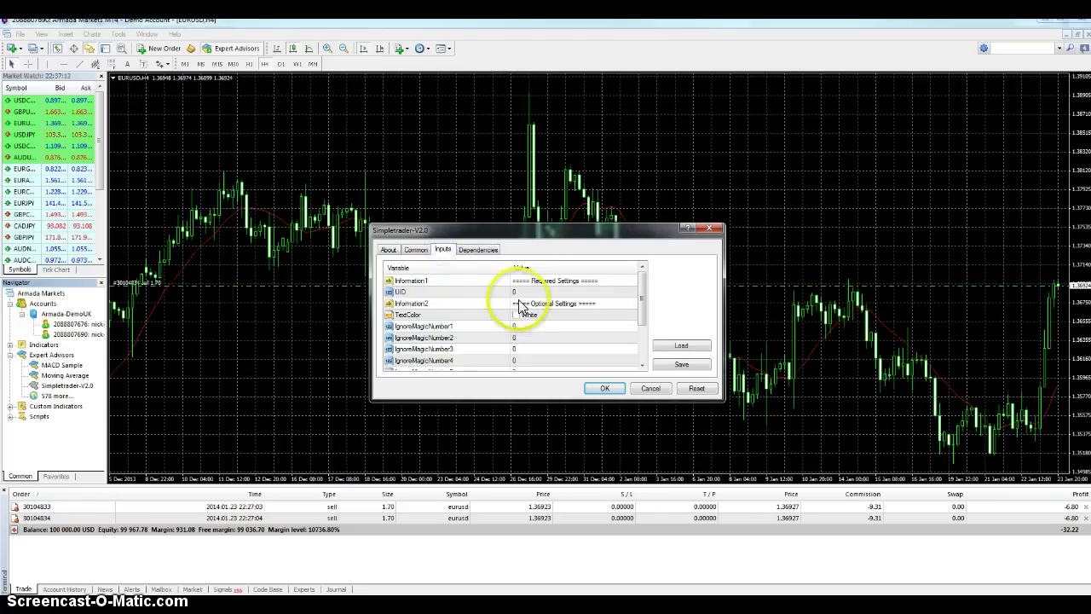
double_click(521, 292)
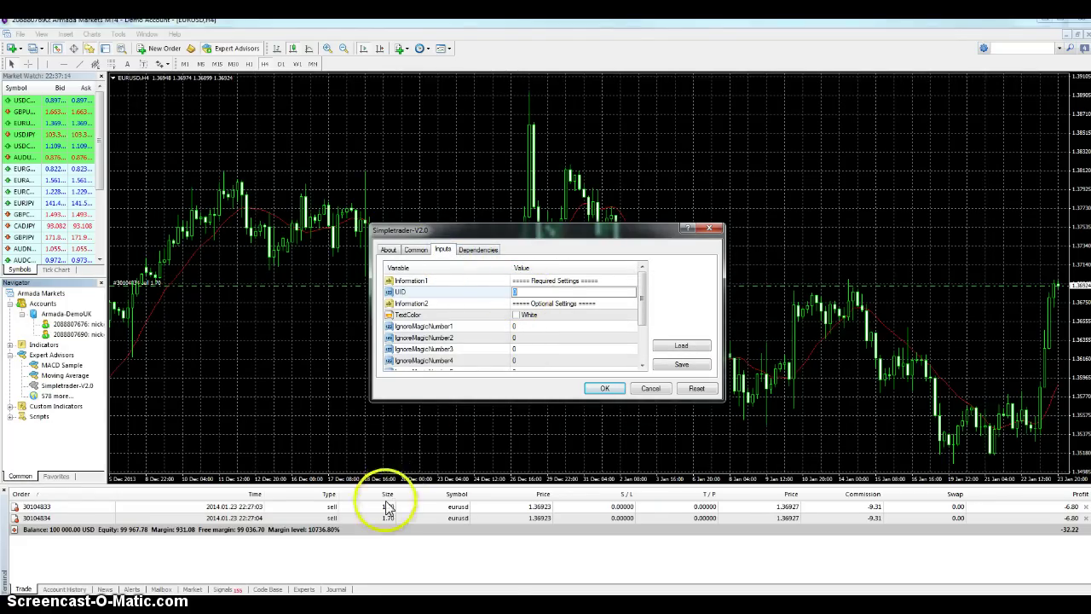
click(259, 594)
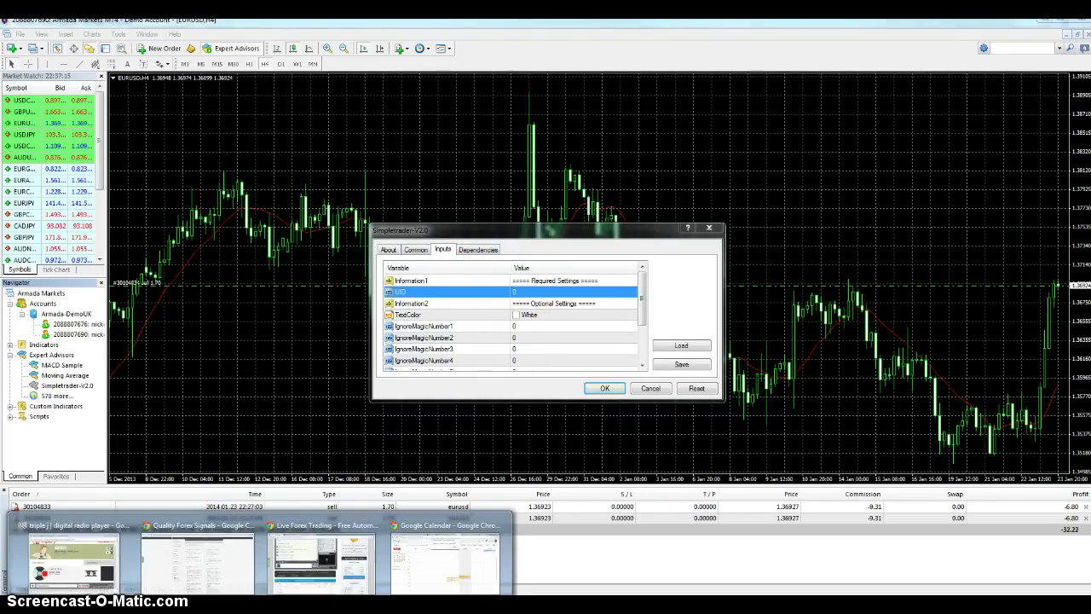
click(226, 572)
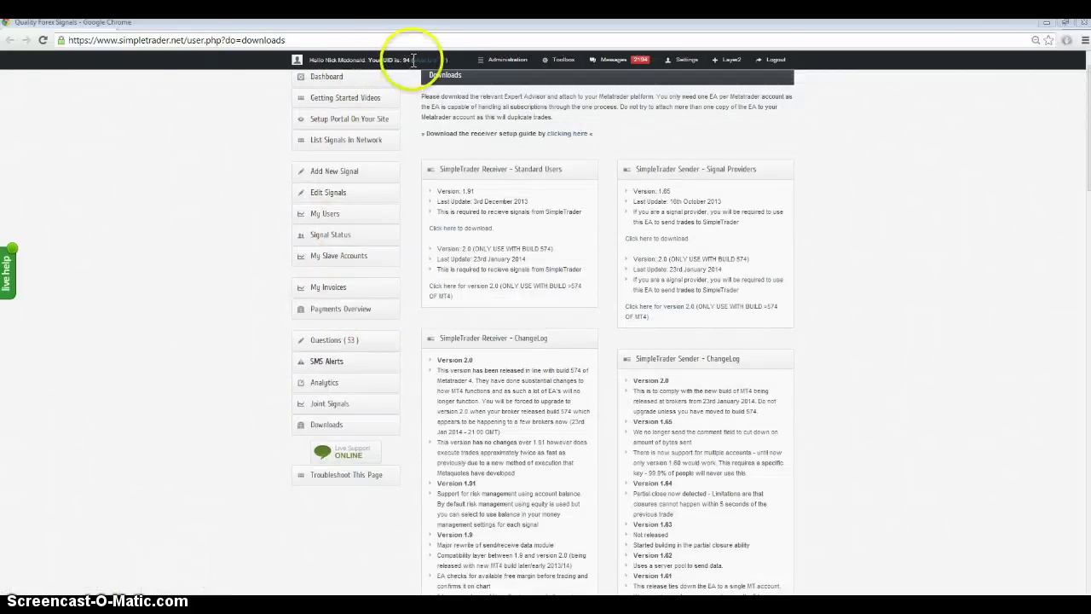
mouse_move(367, 605)
click(430, 559)
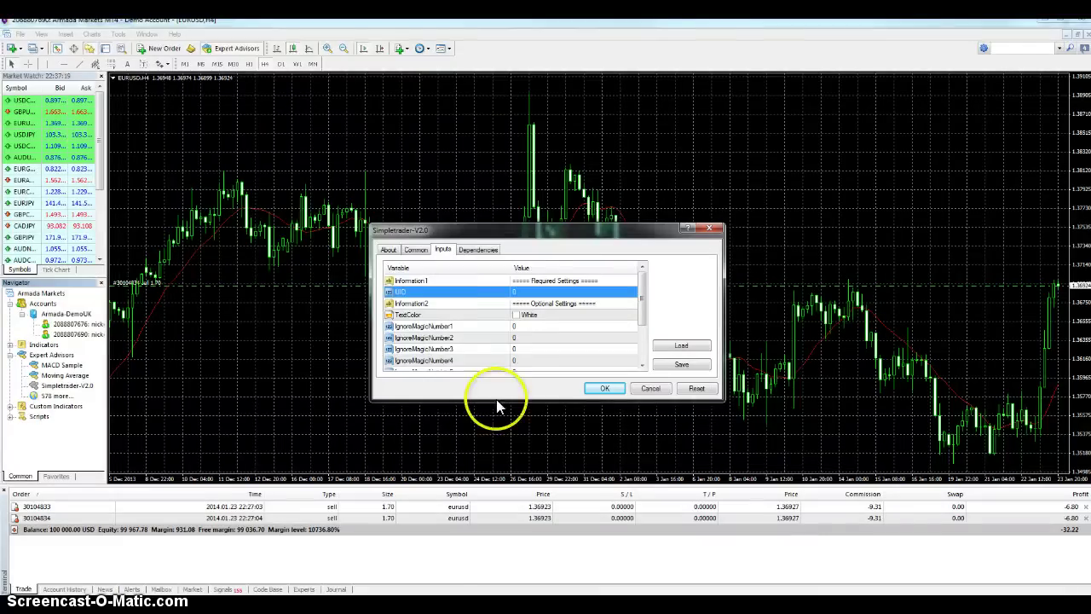
click(533, 291)
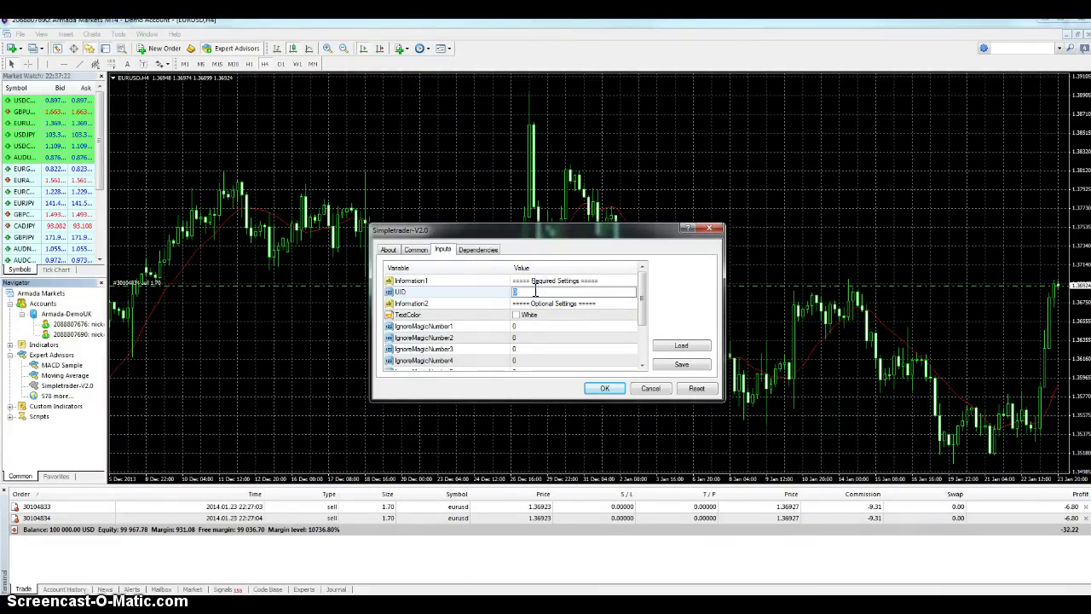
text(94)
click(597, 389)
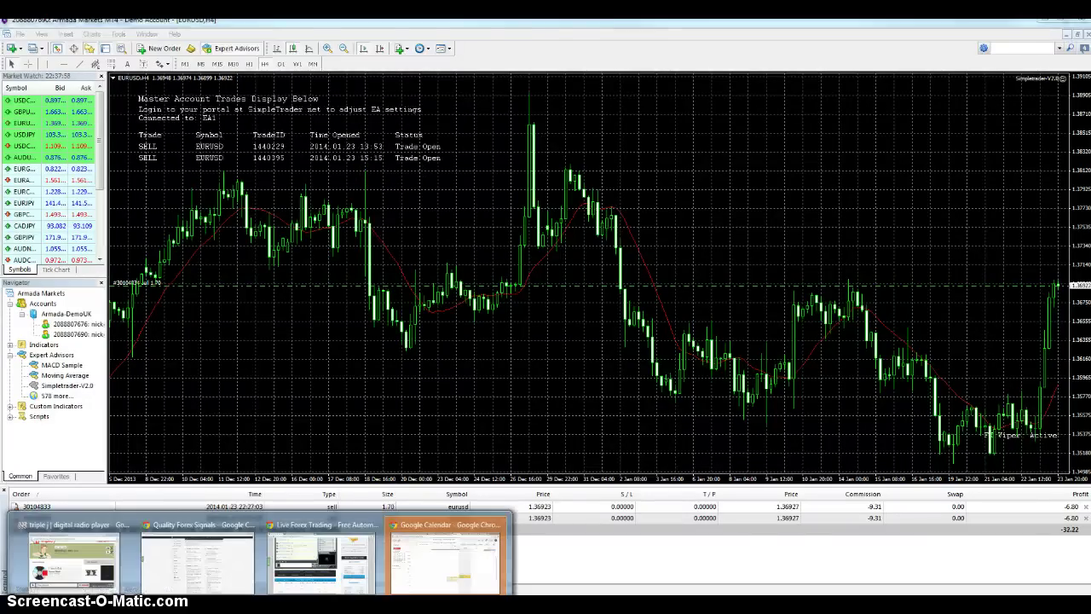
- Review the SimpleTrader downloads page listing Receiver and Sender v2.0 for MT4 build 574
click(246, 574)
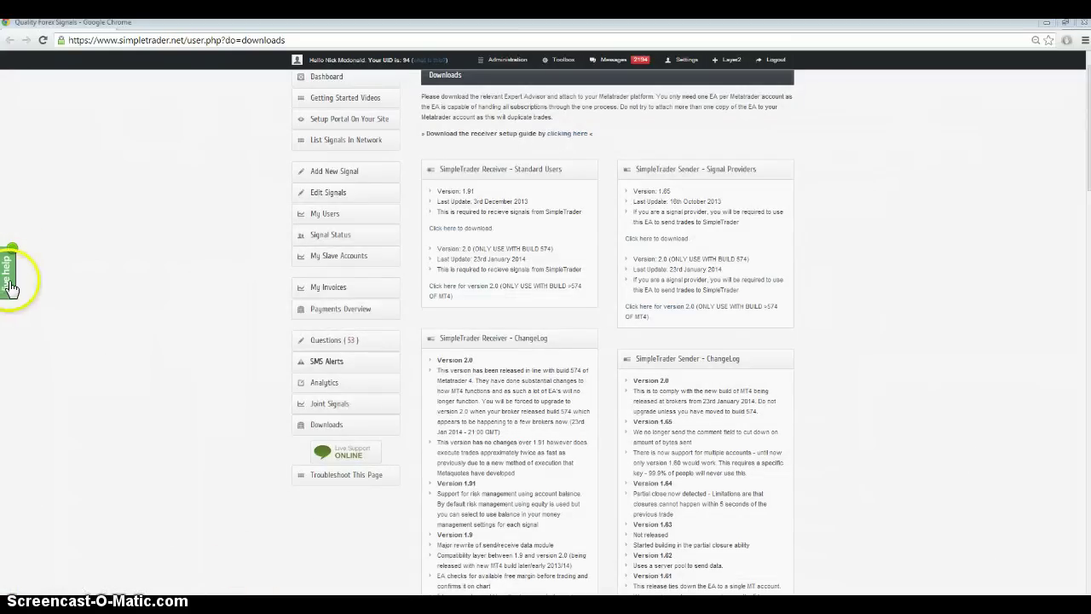
scroll(213, 392, up, 2)
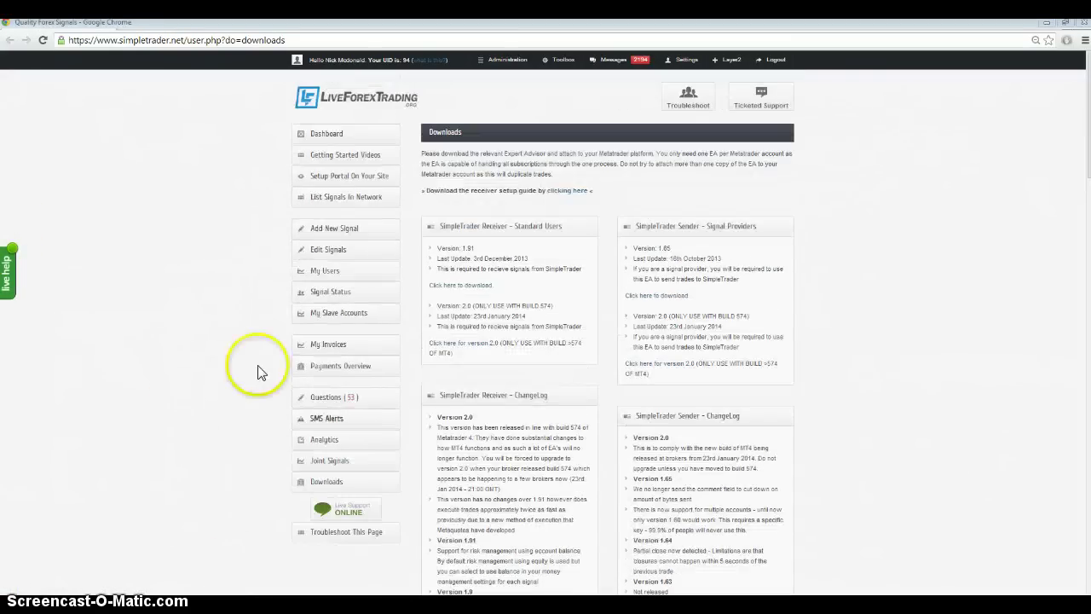
scroll(169, 238, down, 3)
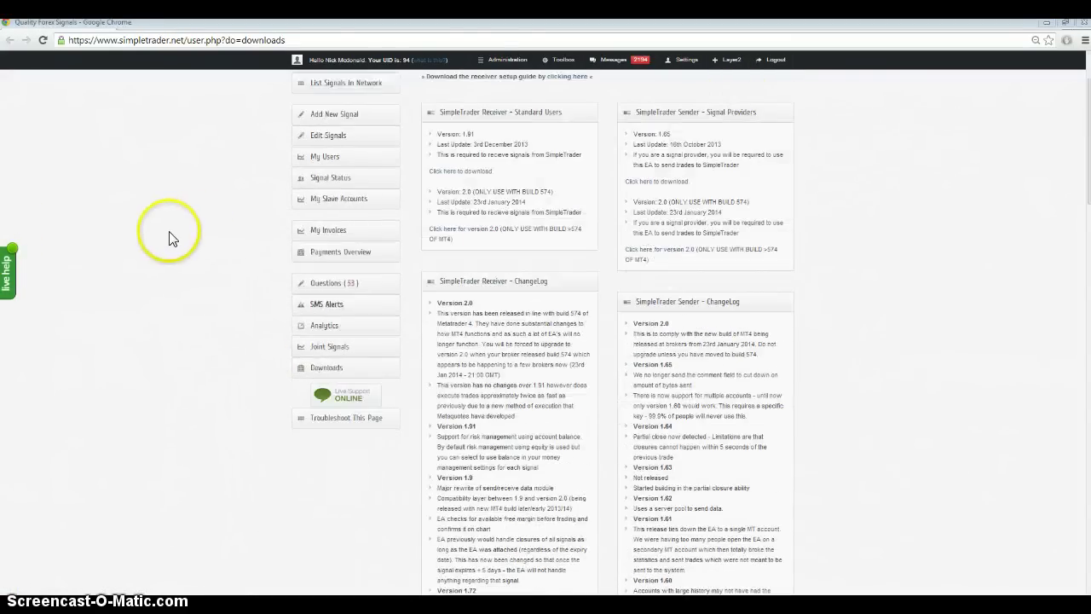
mouse_move(219, 605)
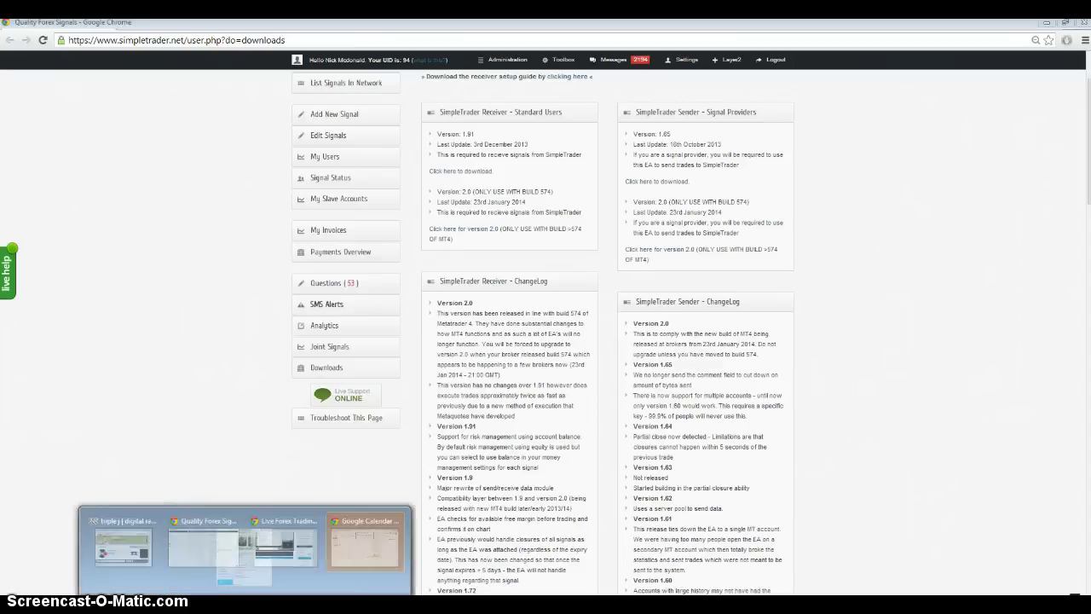